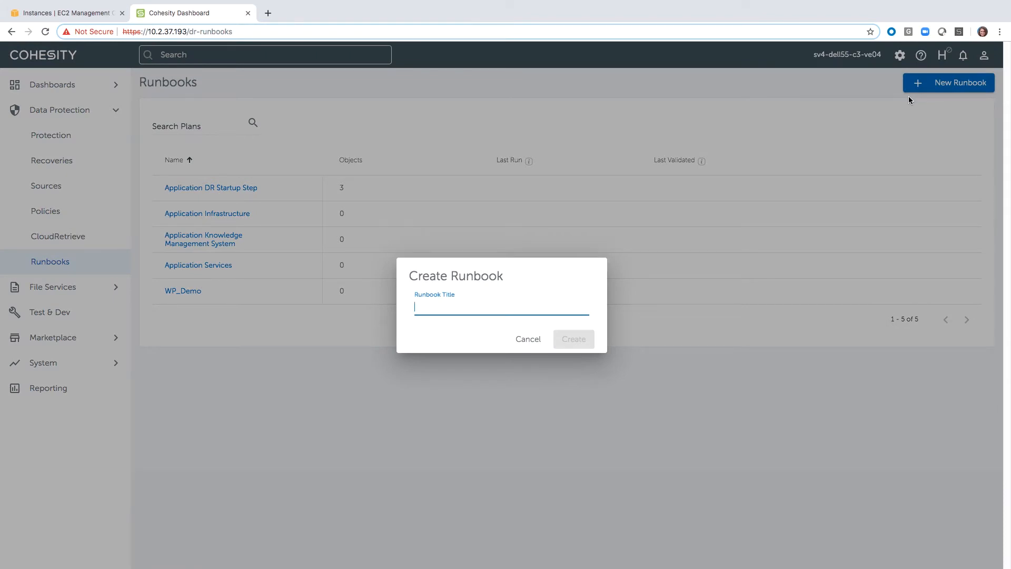
Step: Cancel creating a new runbook and open the Application DR Startup Step runbook for editing
{"action": "left_click", "coordinate": [538, 344]}
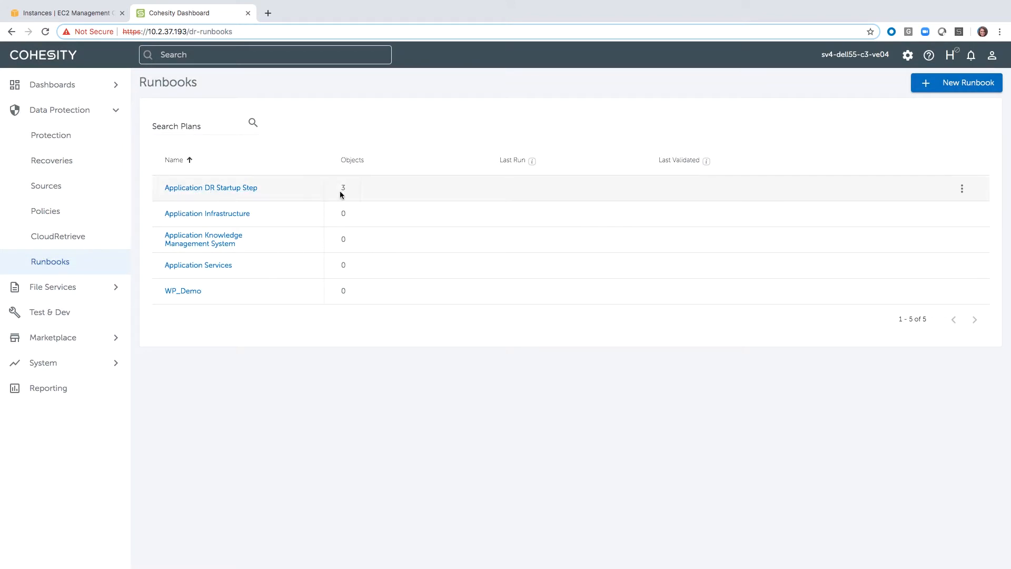
{"action": "left_click", "coordinate": [962, 188]}
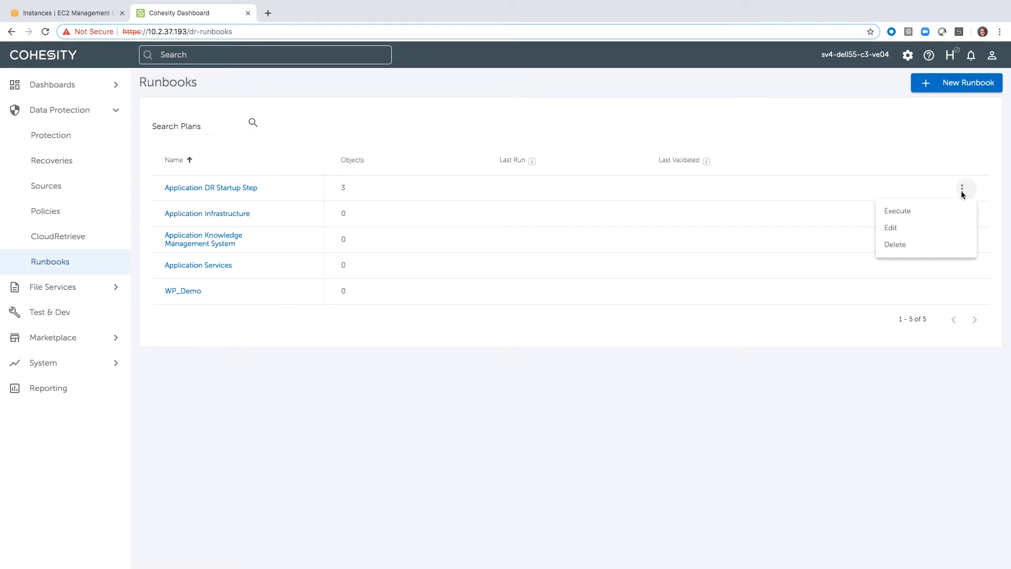
{"action": "left_click", "coordinate": [902, 228]}
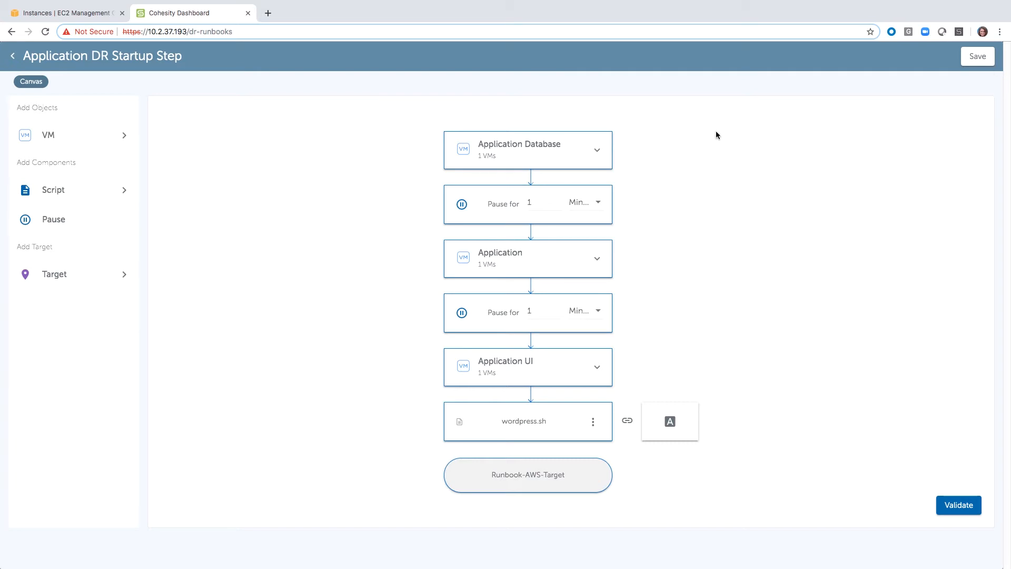
Step: Remove the pause between Application Database and Application, and insert a new pause component in its place
{"action": "mouse_move", "coordinate": [612, 187]}
{"action": "left_click", "coordinate": [613, 186]}
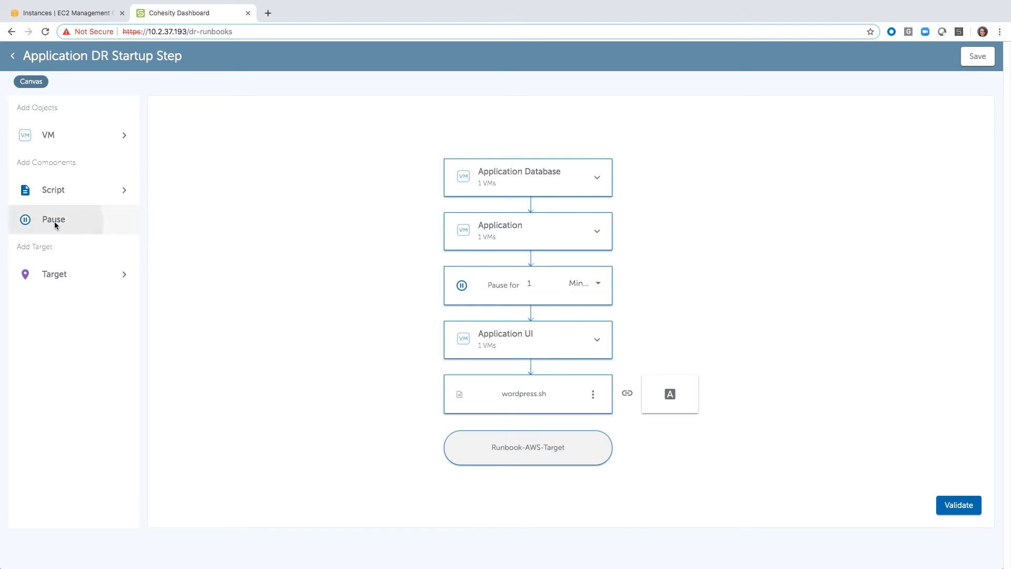
{"action": "left_click_drag", "start_coordinate": [55, 224], "coordinate": [508, 198]}
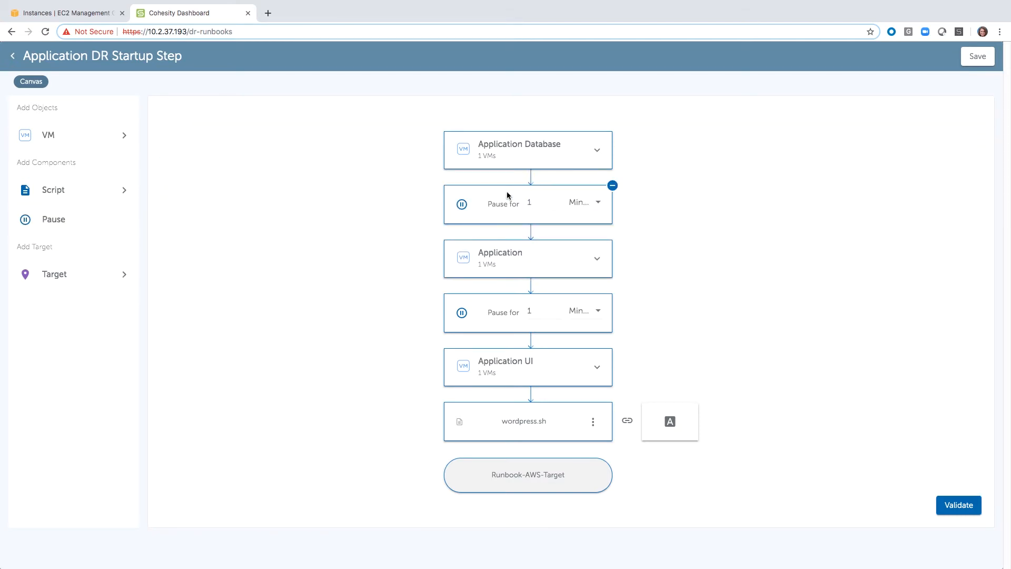
Step: Try a 2-minute duration for the pause after Application Database, check its time units, and set it back to 1 minute
{"action": "left_click", "coordinate": [558, 203]}
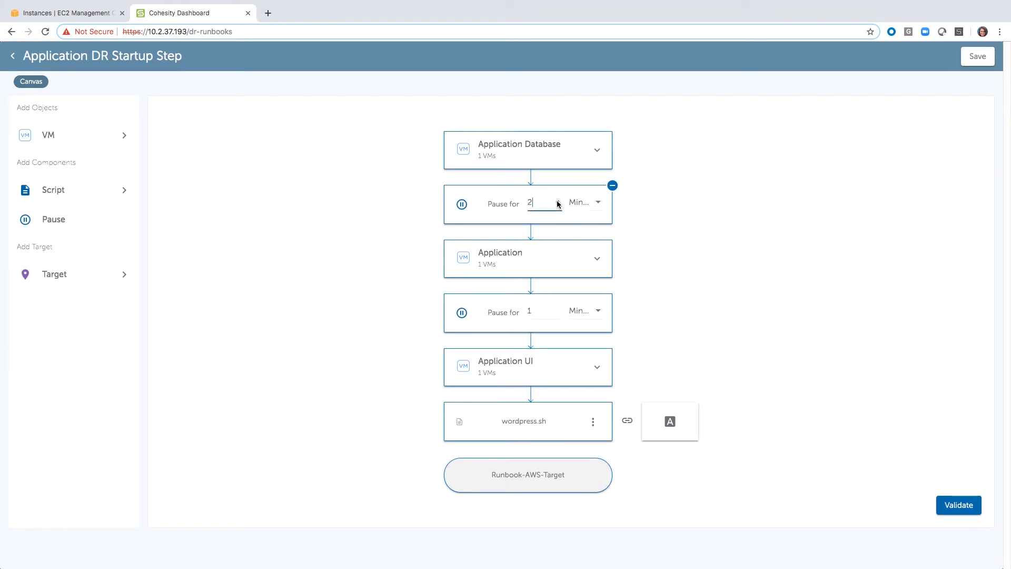
{"action": "left_click", "coordinate": [598, 204]}
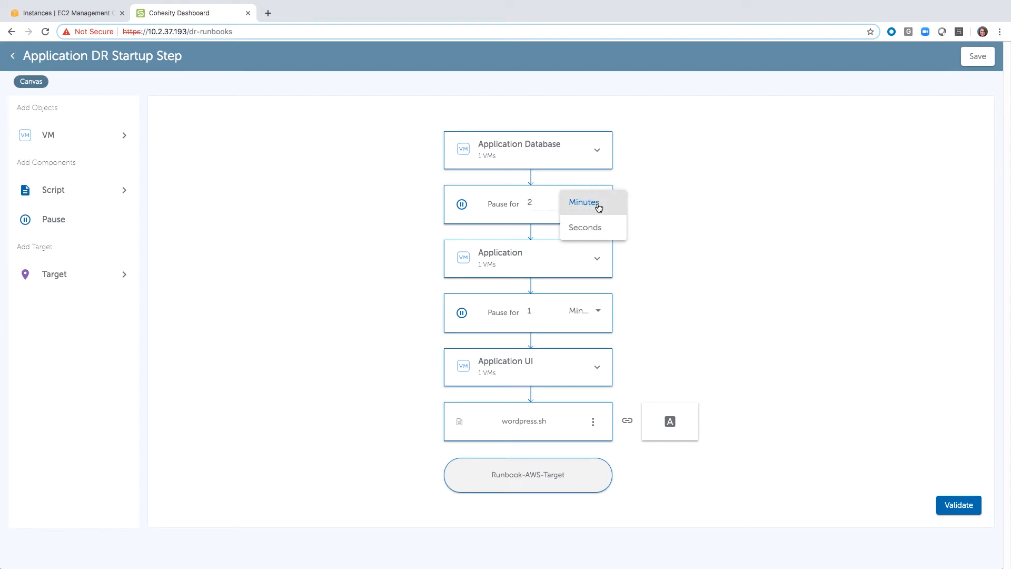
{"action": "left_click", "coordinate": [537, 204]}
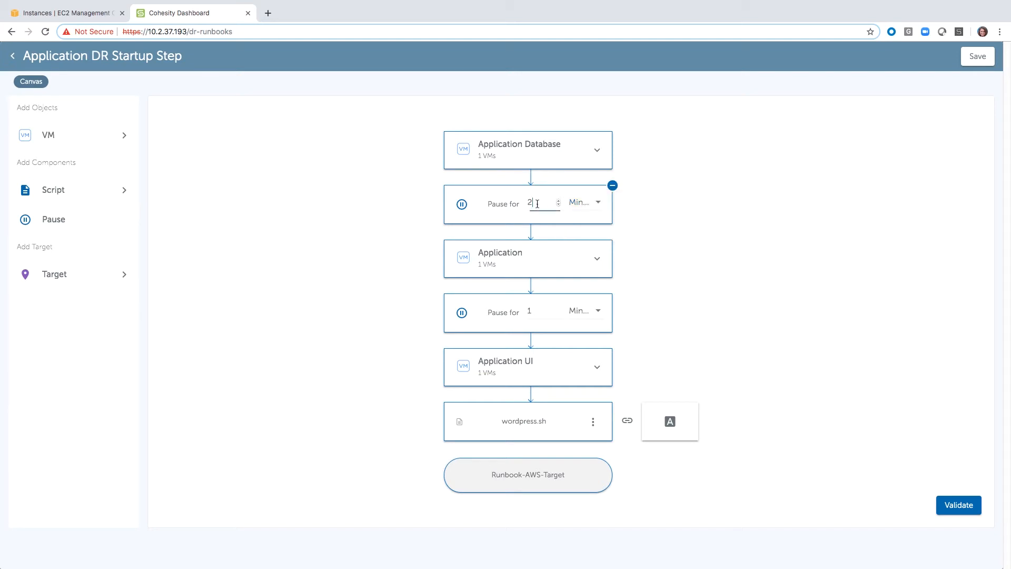
{"action": "left_click", "coordinate": [558, 205]}
Step: Choose the sv4-qa-vcenter65-01 source for adding VMs and filter its VMs by "dr_"
{"action": "left_click", "coordinate": [107, 140]}
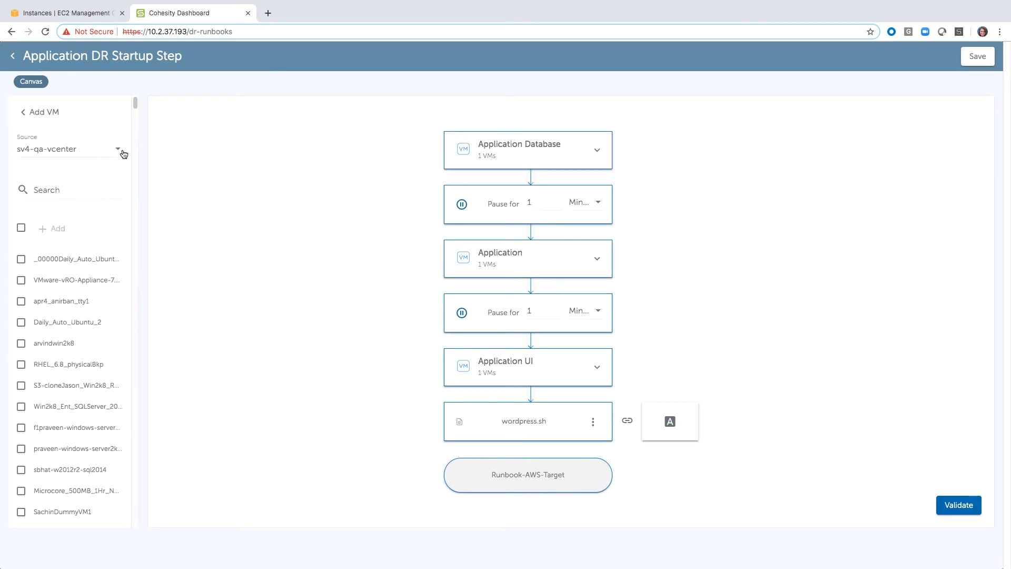
{"action": "left_click", "coordinate": [112, 150]}
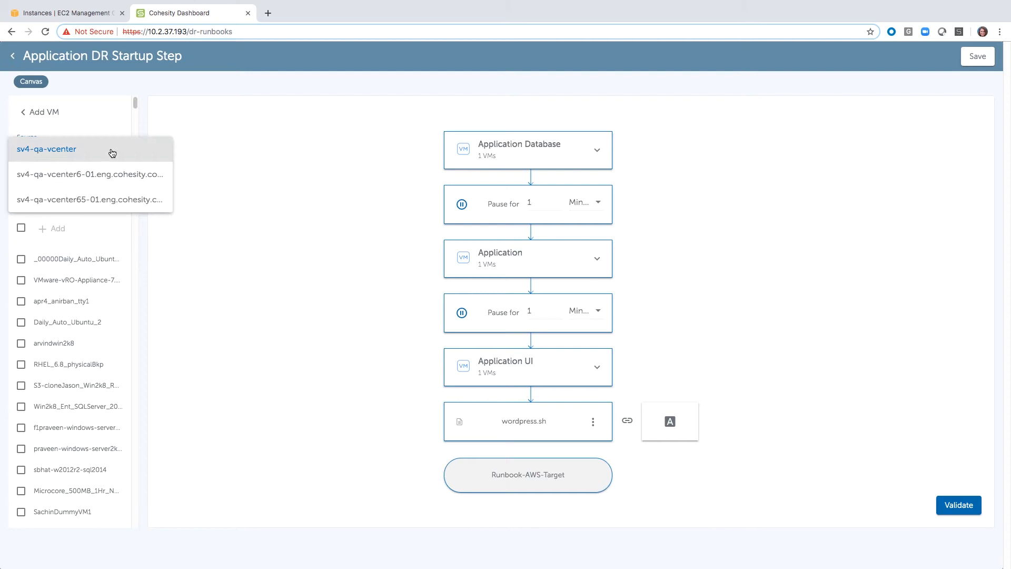
{"action": "left_click", "coordinate": [103, 199]}
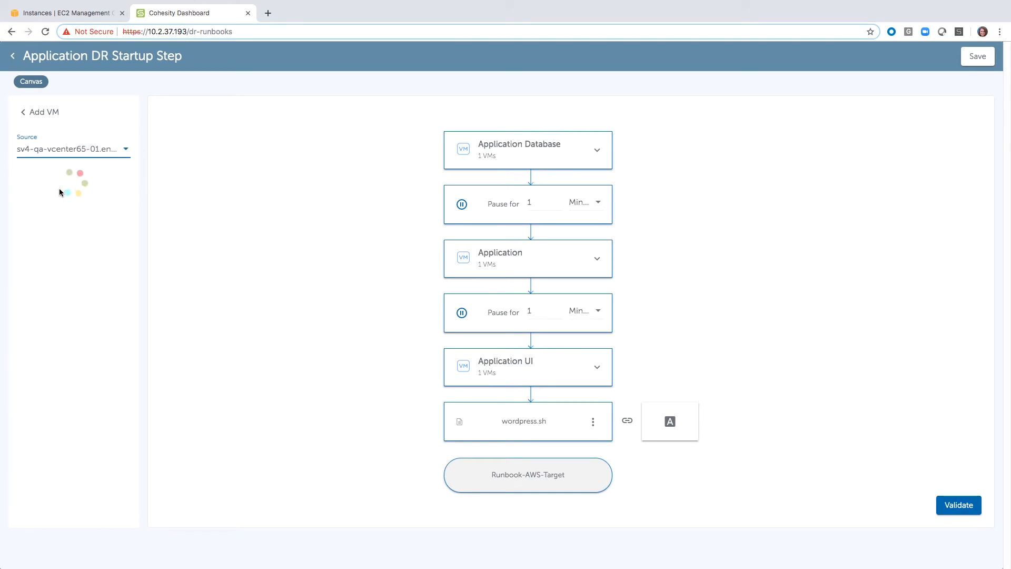
{"action": "left_click", "coordinate": [41, 191]}
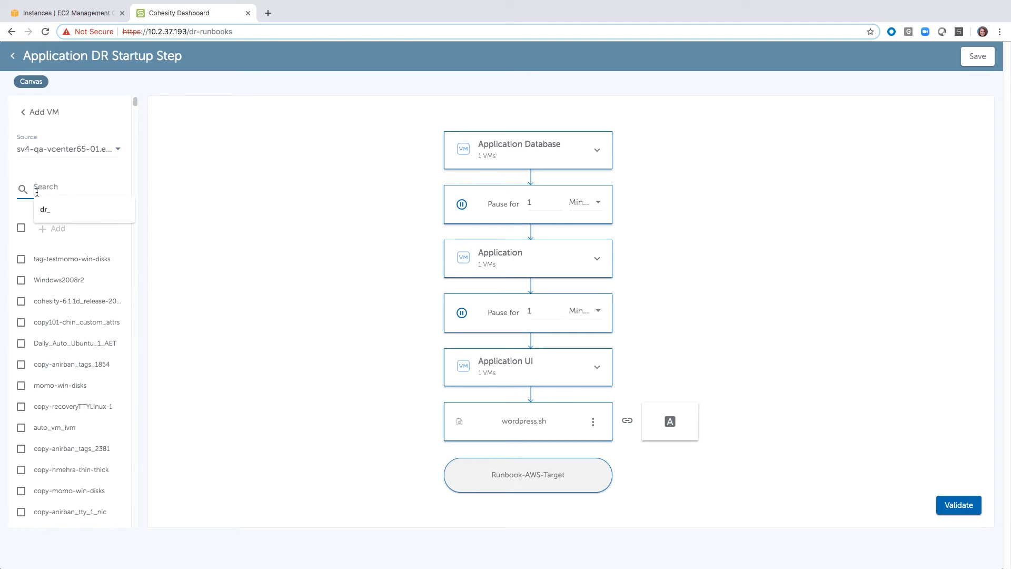
{"action": "left_click", "coordinate": [46, 209]}
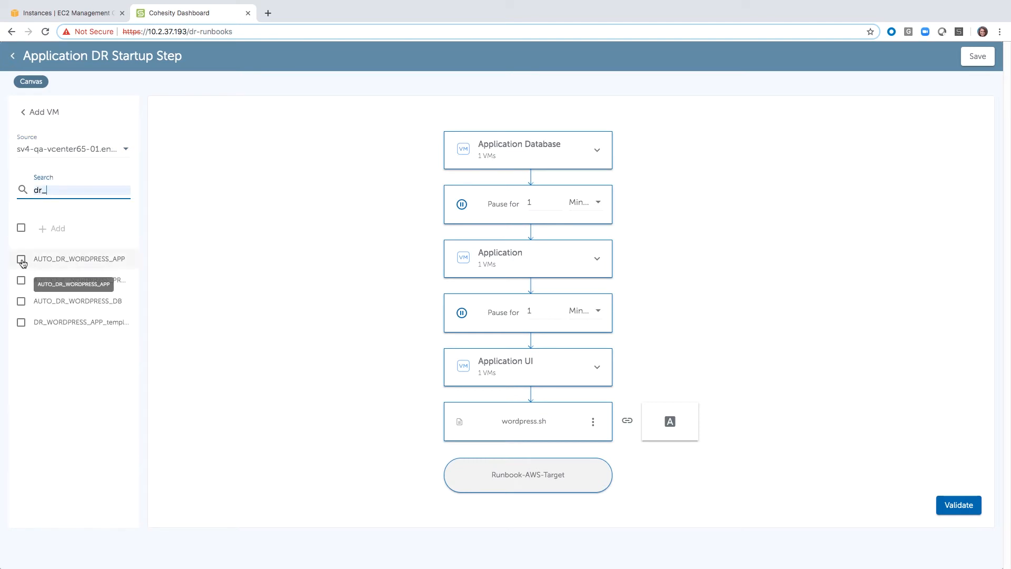
Step: Add the AUTO_DR_WORDPRESS_APP VM to the runbook as a group named Example
{"action": "left_click", "coordinate": [21, 259]}
{"action": "left_click", "coordinate": [56, 231]}
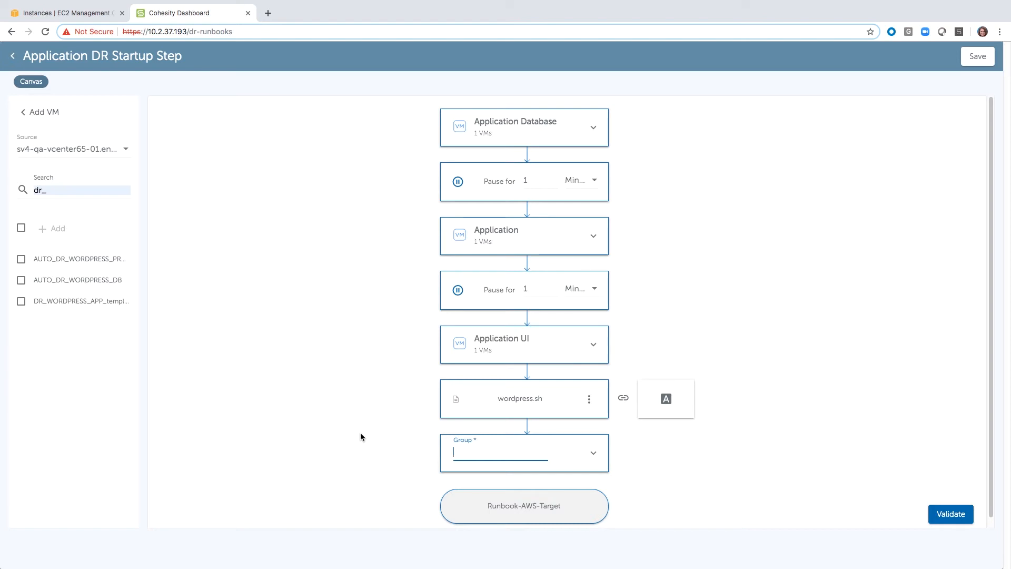
{"action": "type", "text": "Example"}
{"action": "left_click", "coordinate": [638, 460]}
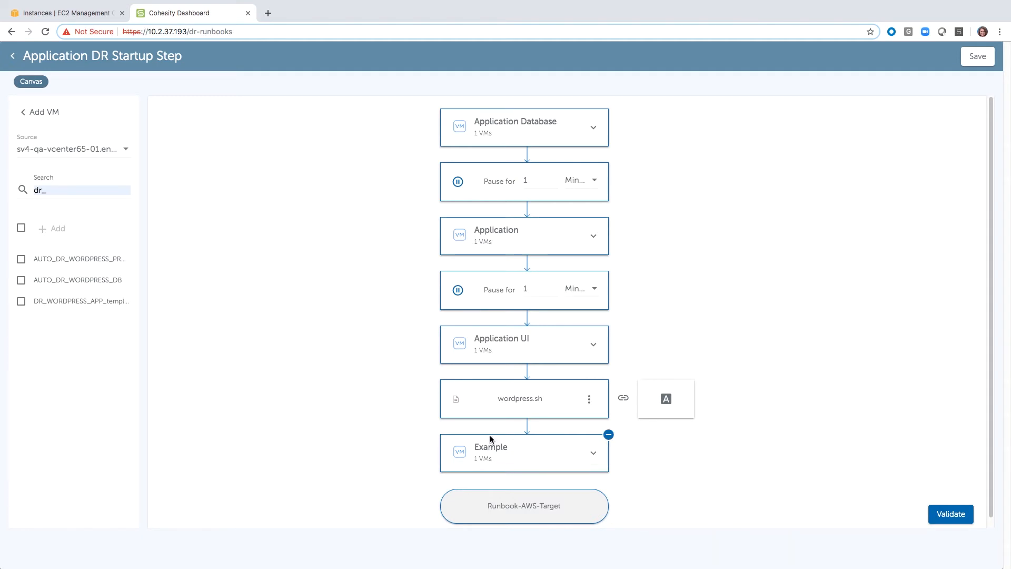
Step: Move the Example group ahead of Application UI, remove it from the runbook, and leave the VM list
{"action": "left_click_drag", "start_coordinate": [490, 435], "coordinate": [505, 334]}
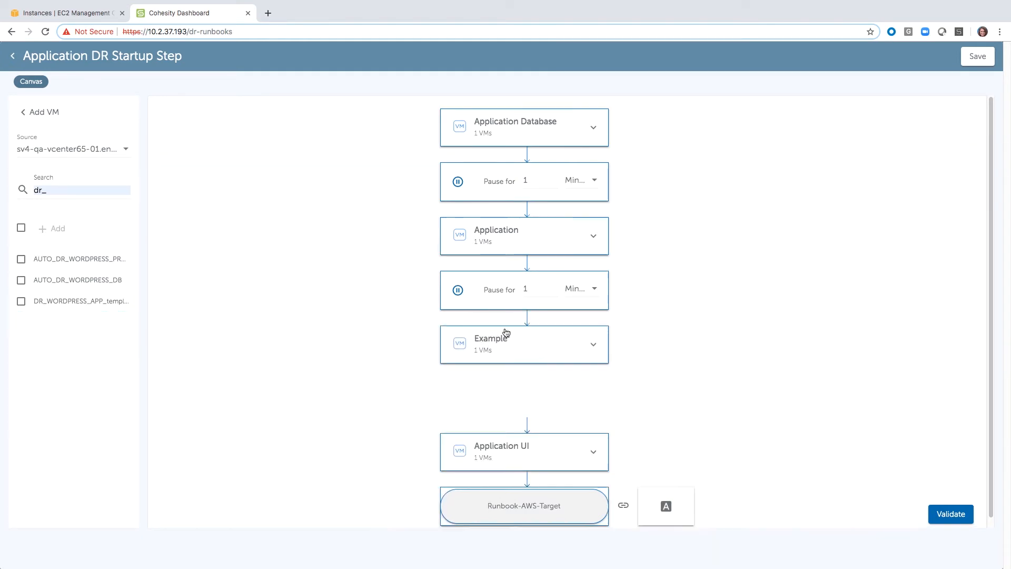
{"action": "left_click", "coordinate": [608, 327]}
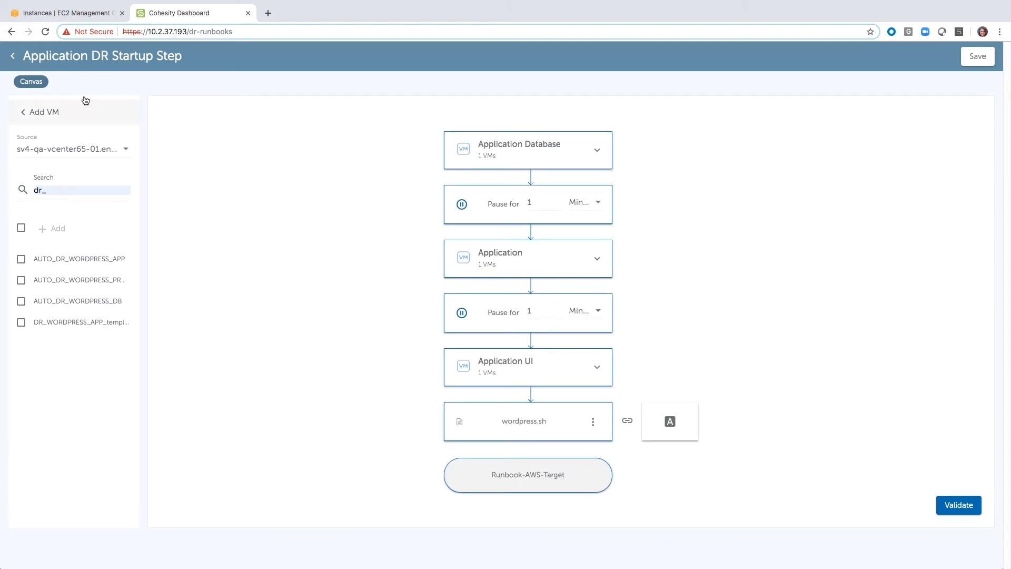
{"action": "left_click", "coordinate": [25, 112]}
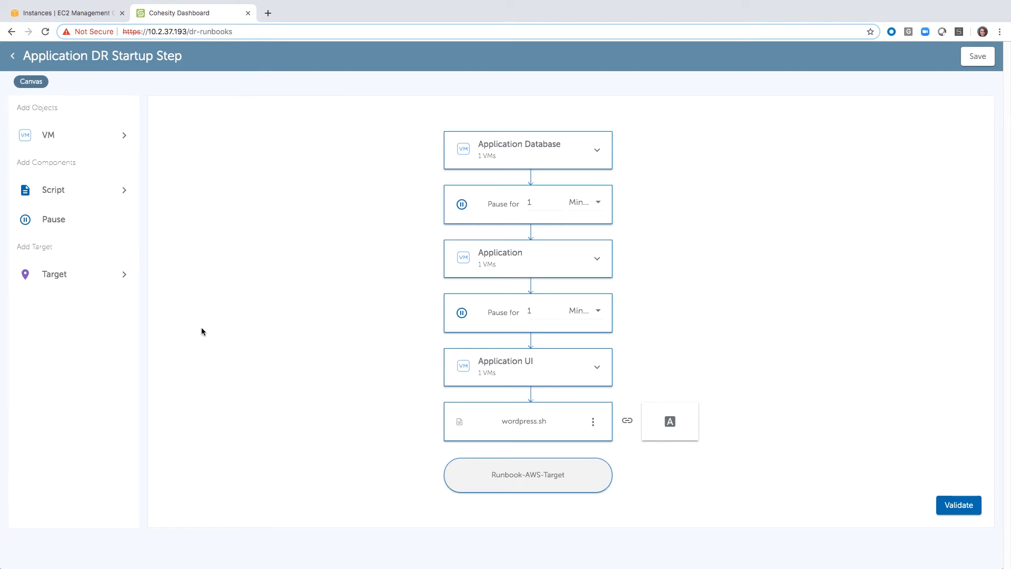
Step: Add a second wordpress.sh script step after the existing one and remove it again
{"action": "left_click", "coordinate": [109, 191]}
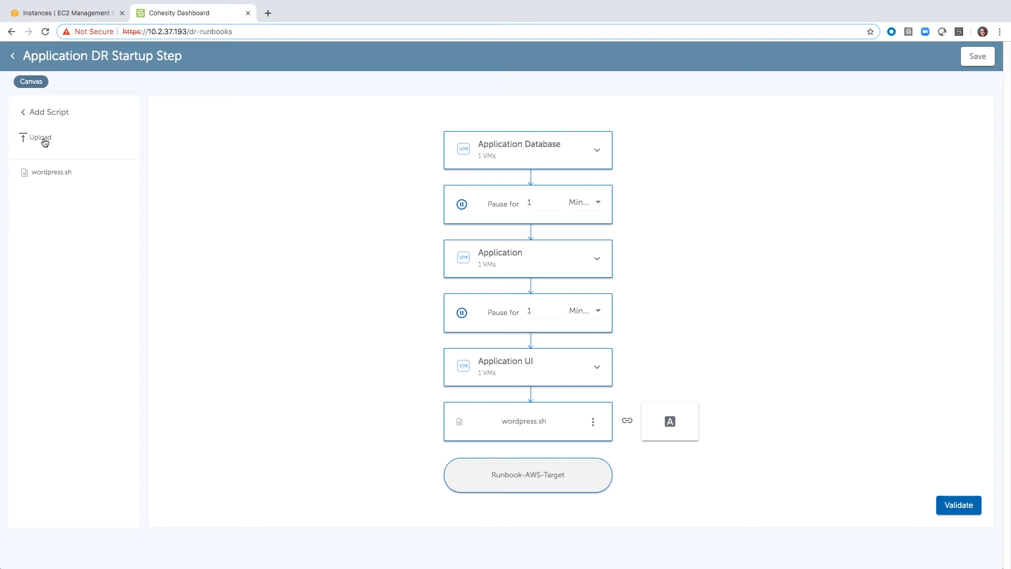
{"action": "left_click", "coordinate": [60, 175]}
{"action": "left_click_drag", "start_coordinate": [49, 176], "coordinate": [491, 436]}
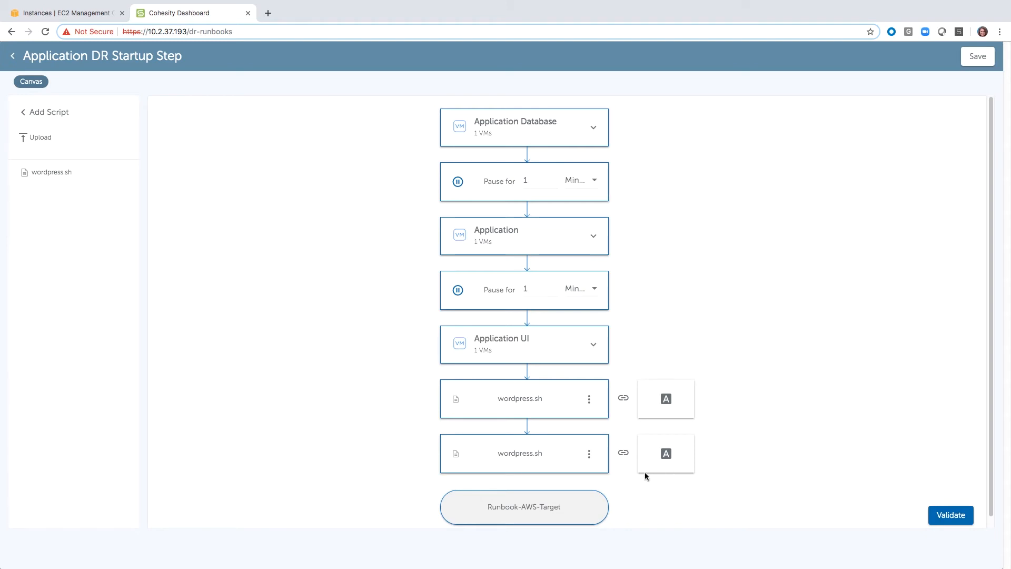
{"action": "left_click", "coordinate": [608, 435]}
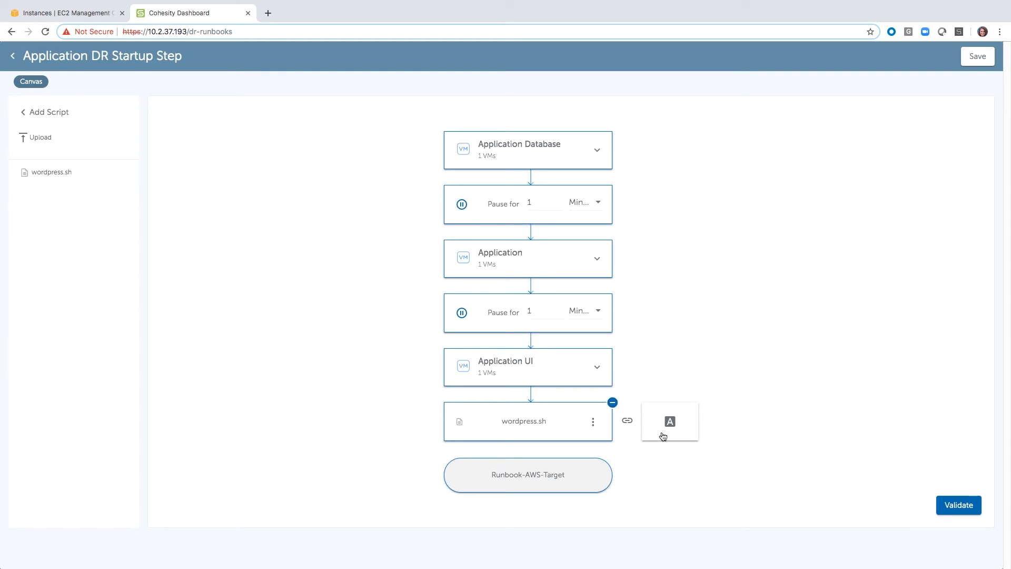
Step: Open the arguments of the wordpress.sh script step to review them
{"action": "left_click", "coordinate": [594, 423]}
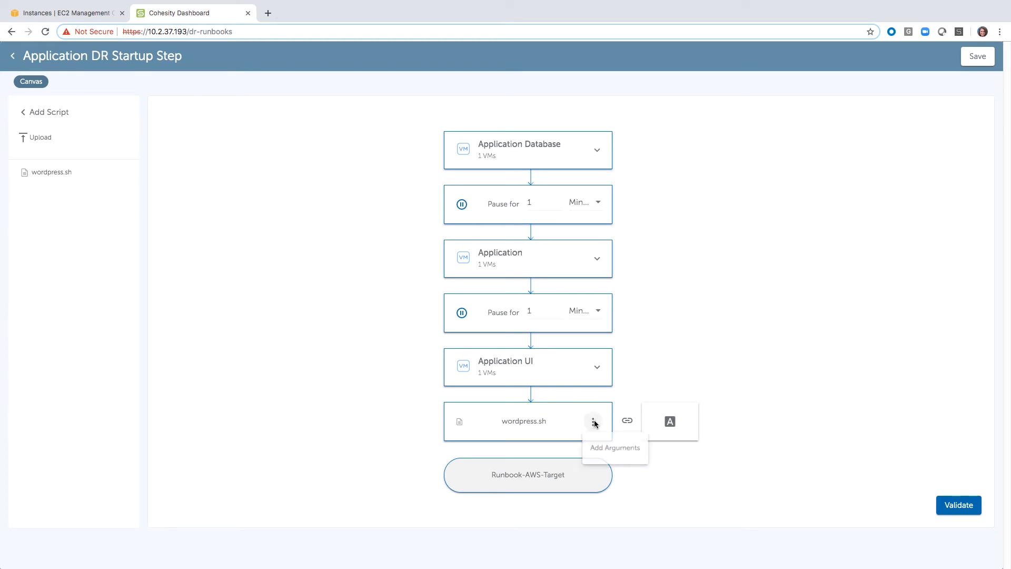
{"action": "left_click", "coordinate": [611, 449]}
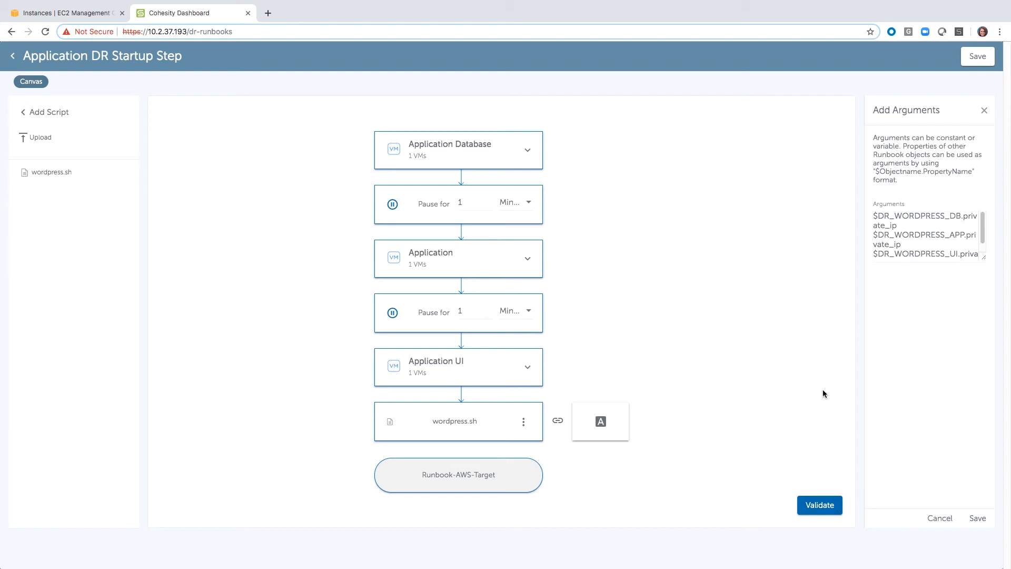
Step: Review the Runbook-AWS-Target details and resource profiles, and open the custom resource form for the Failover profile
{"action": "mouse_move", "coordinate": [494, 482]}
{"action": "left_click", "coordinate": [496, 480]}
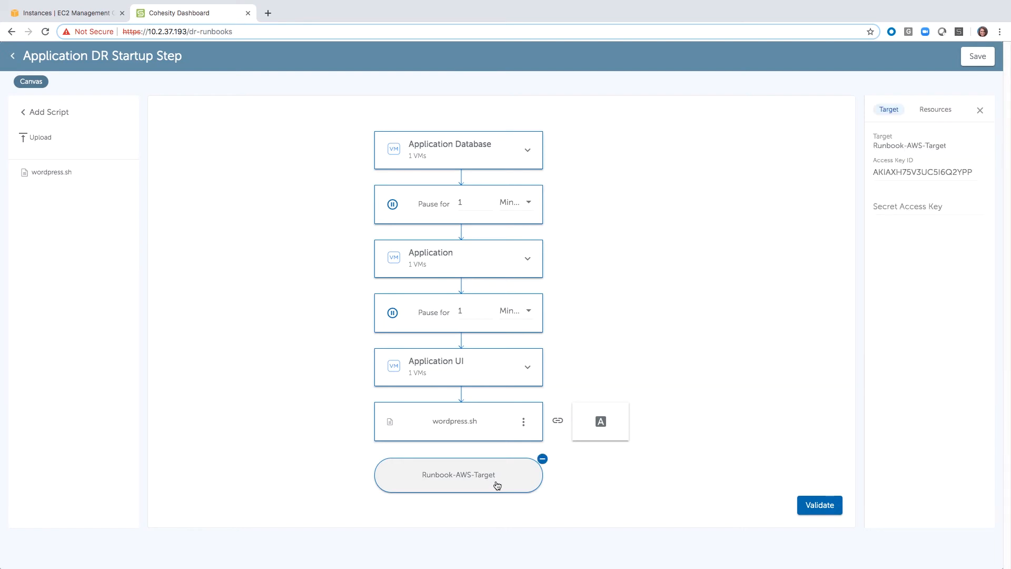
{"action": "left_click", "coordinate": [941, 110]}
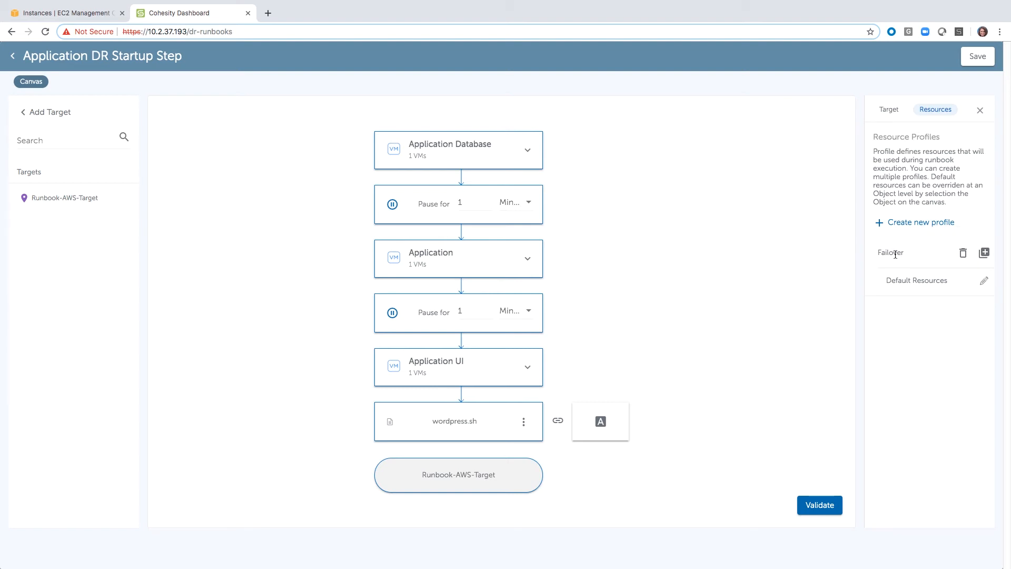
{"action": "left_click", "coordinate": [985, 253]}
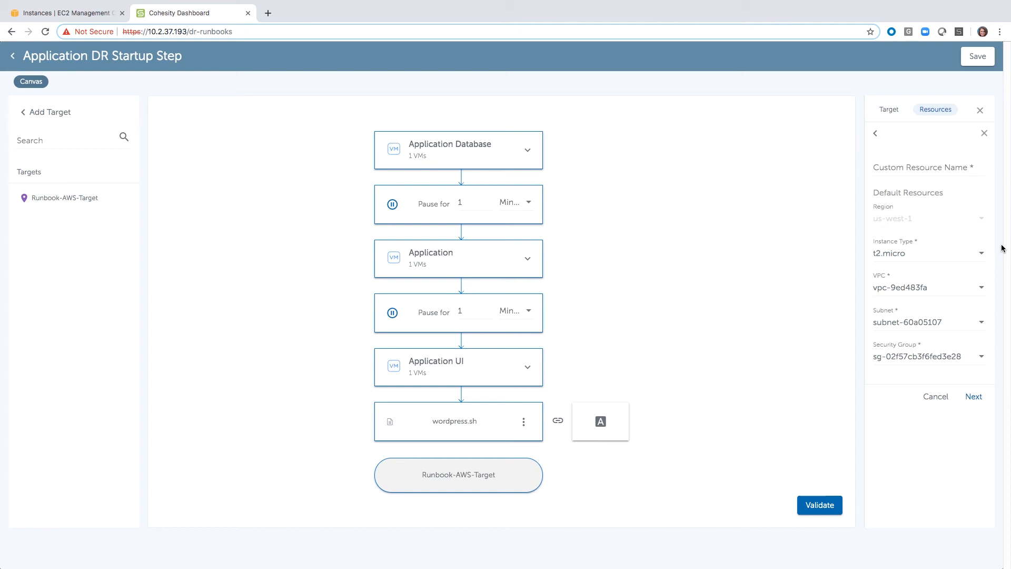
Step: Save and validate the Application DR Startup Step runbook, and return to the runbook list
{"action": "left_click", "coordinate": [977, 62]}
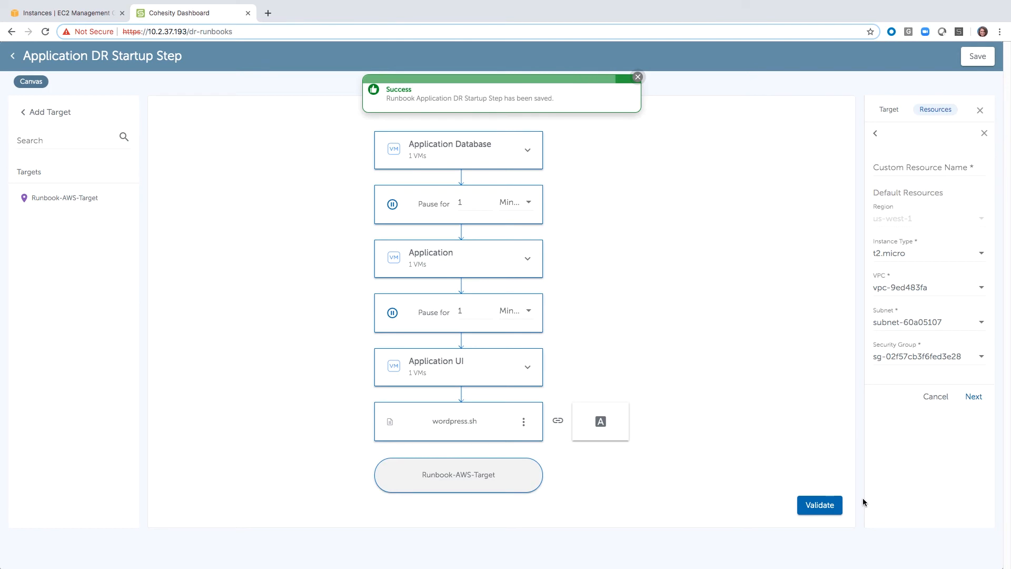
{"action": "left_click", "coordinate": [835, 510]}
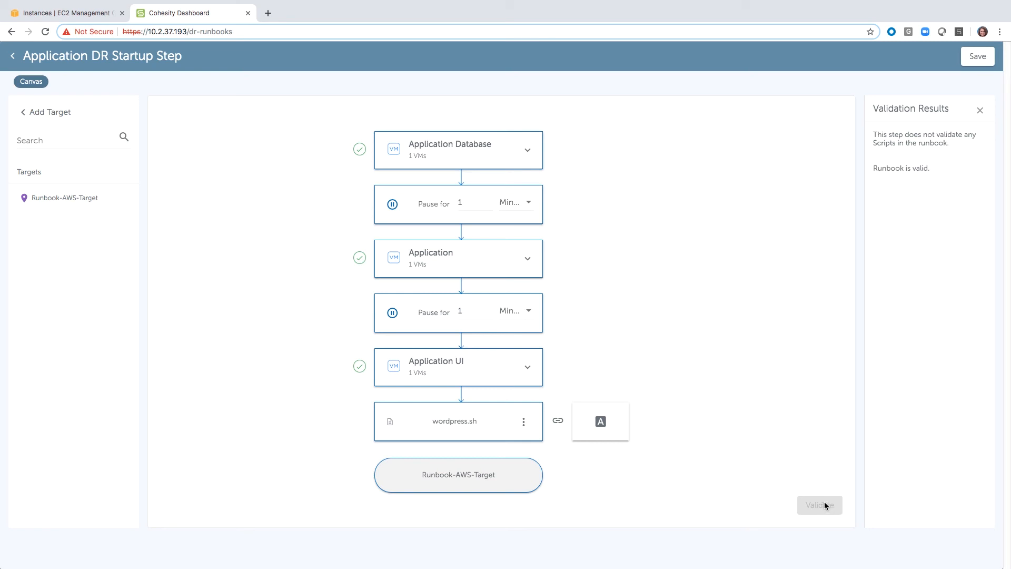
{"action": "left_click", "coordinate": [13, 56]}
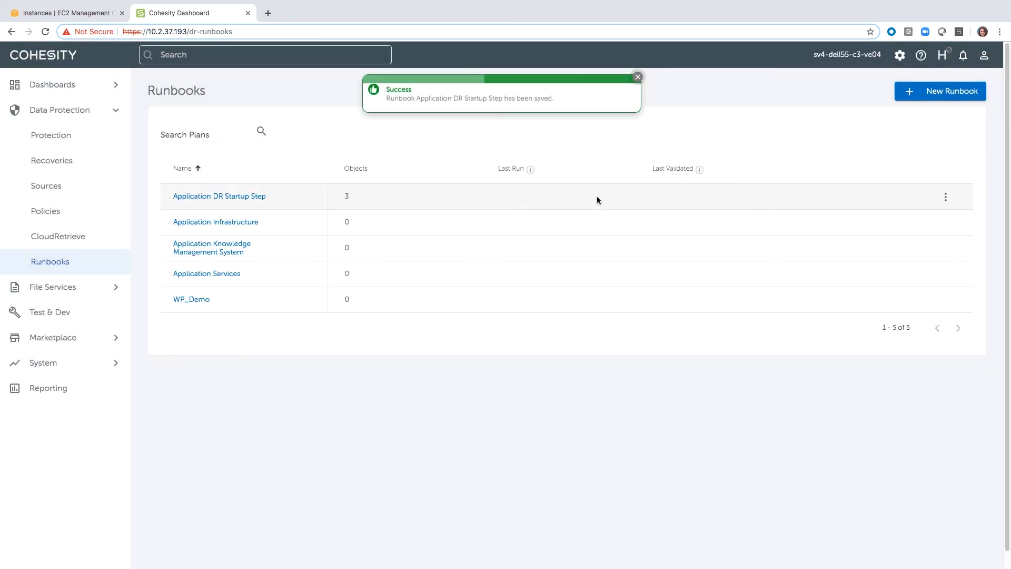
Step: Execute the Application DR Startup Step runbook with the Failover profile
{"action": "left_click", "coordinate": [946, 197]}
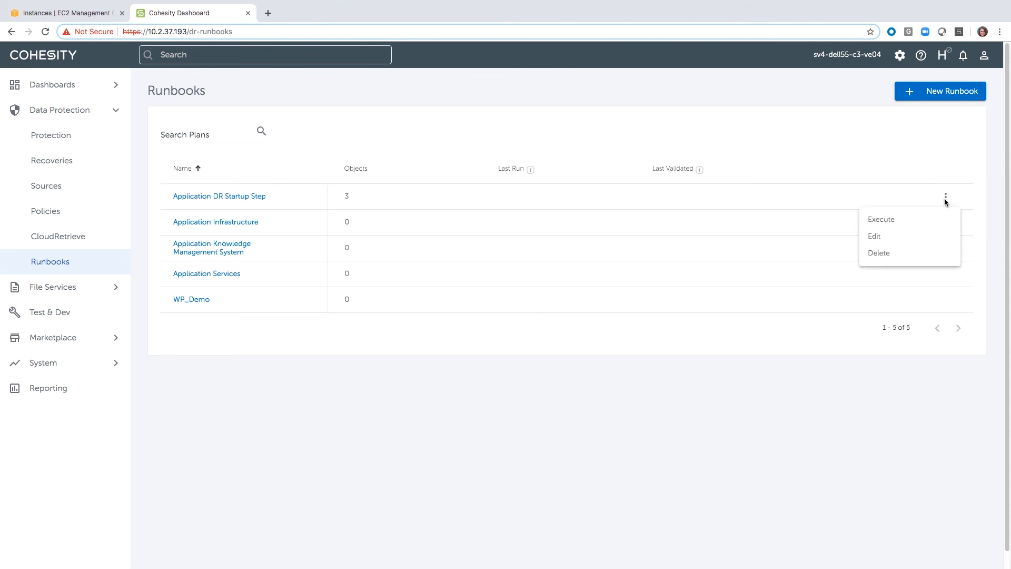
{"action": "left_click", "coordinate": [897, 223]}
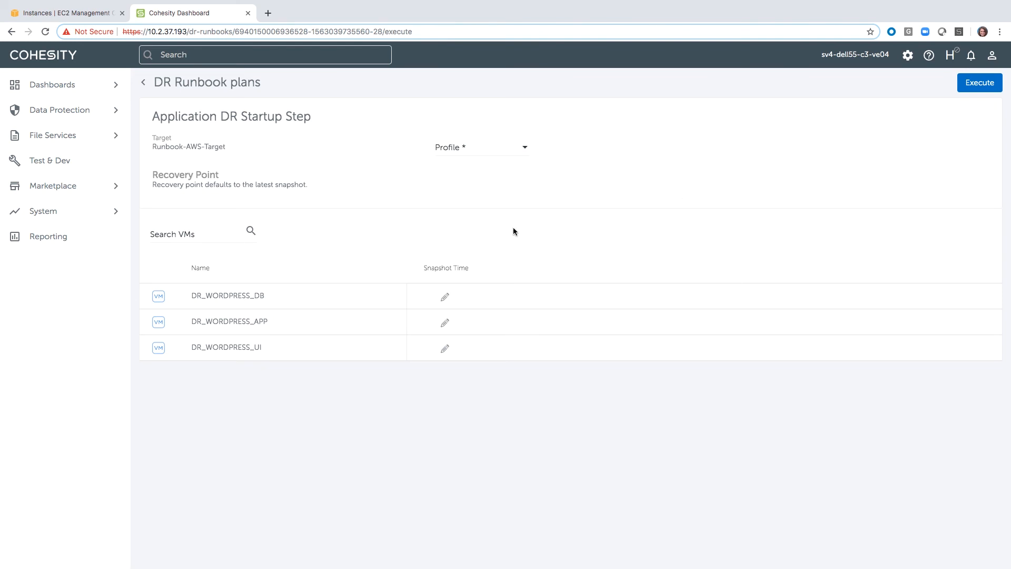
{"action": "left_click", "coordinate": [514, 147]}
{"action": "left_click", "coordinate": [488, 156]}
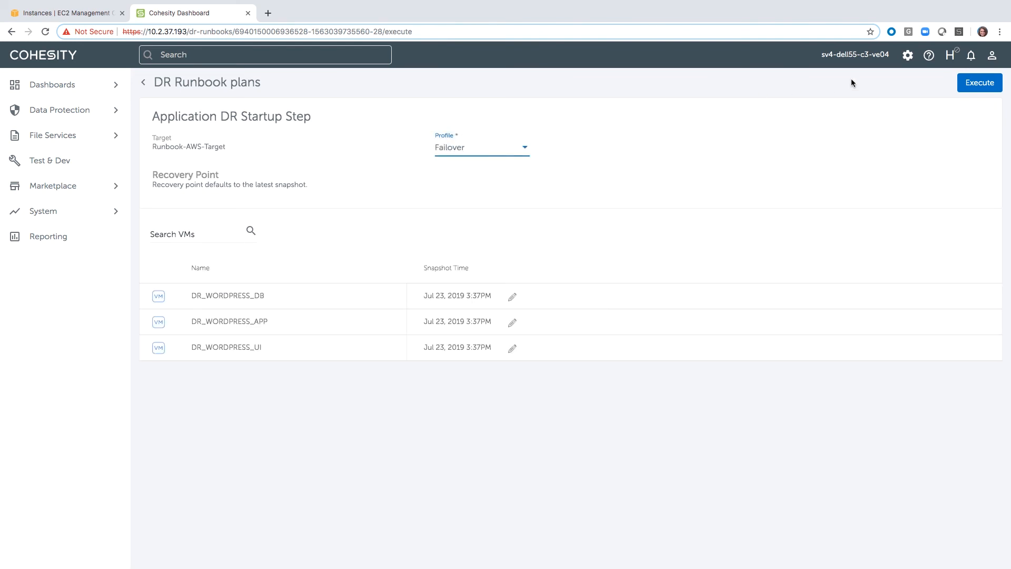
{"action": "left_click", "coordinate": [990, 88]}
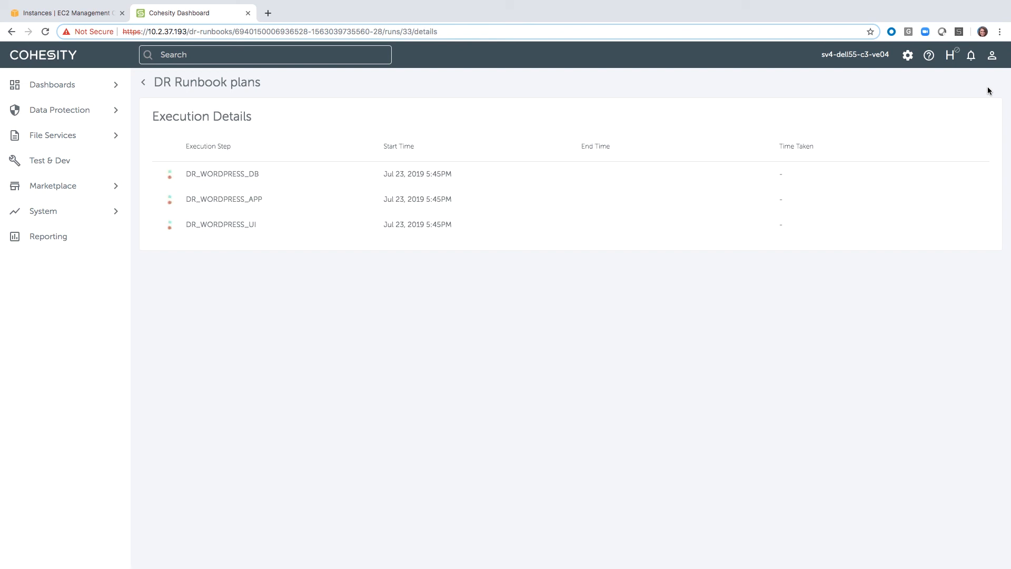
Step: Switch to the AWS EC2 console, inspect the DR_WORDPRESS_DB instance's details, and return to the Cohesity dashboard
{"action": "left_click", "coordinate": [53, 12]}
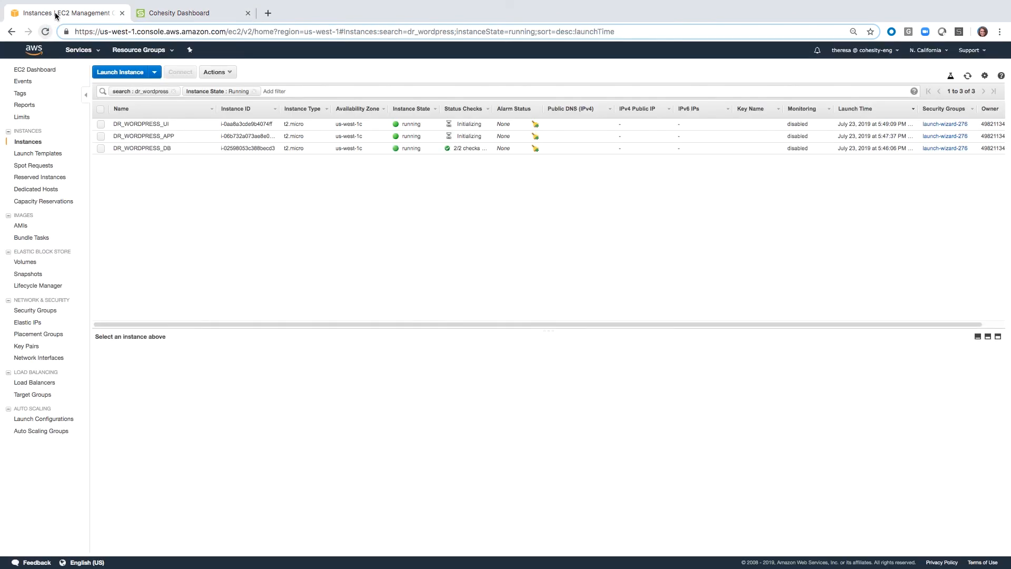
{"action": "left_click", "coordinate": [101, 148]}
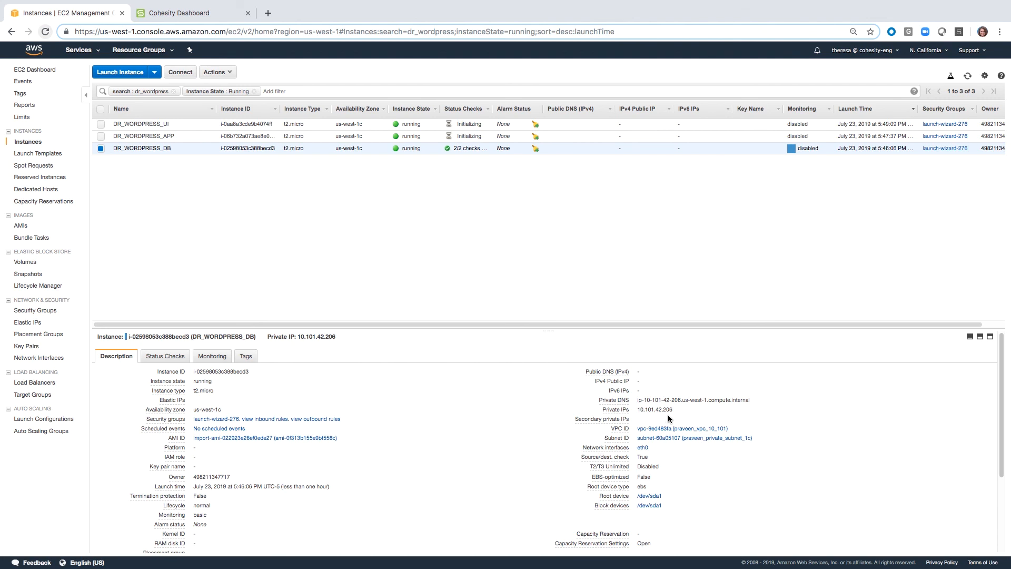
{"action": "left_click", "coordinate": [192, 13]}
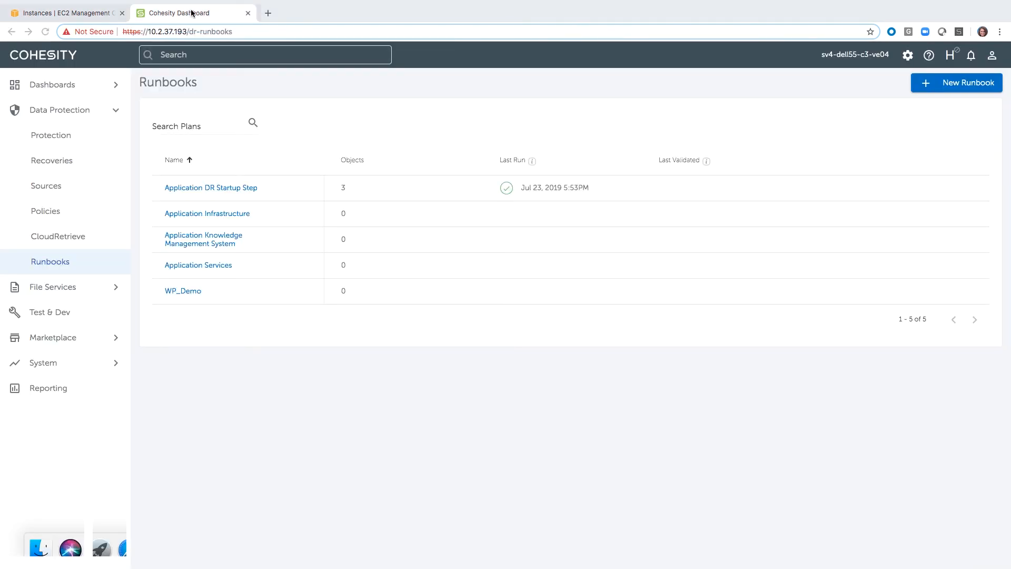